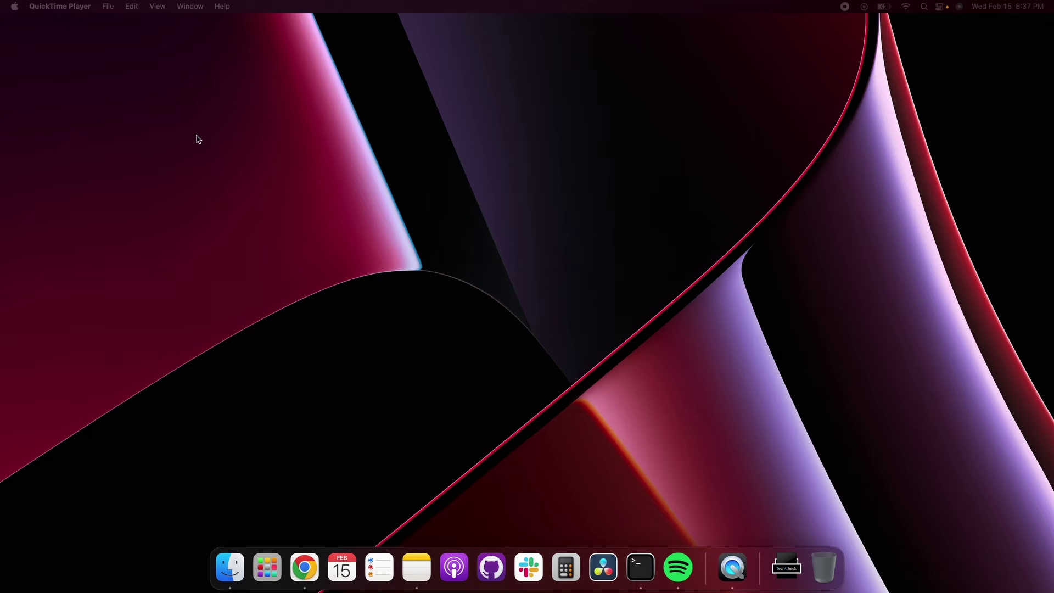
- Launch Chrome in full screen and run a Google search for 'mysql'
key("super+Tab")
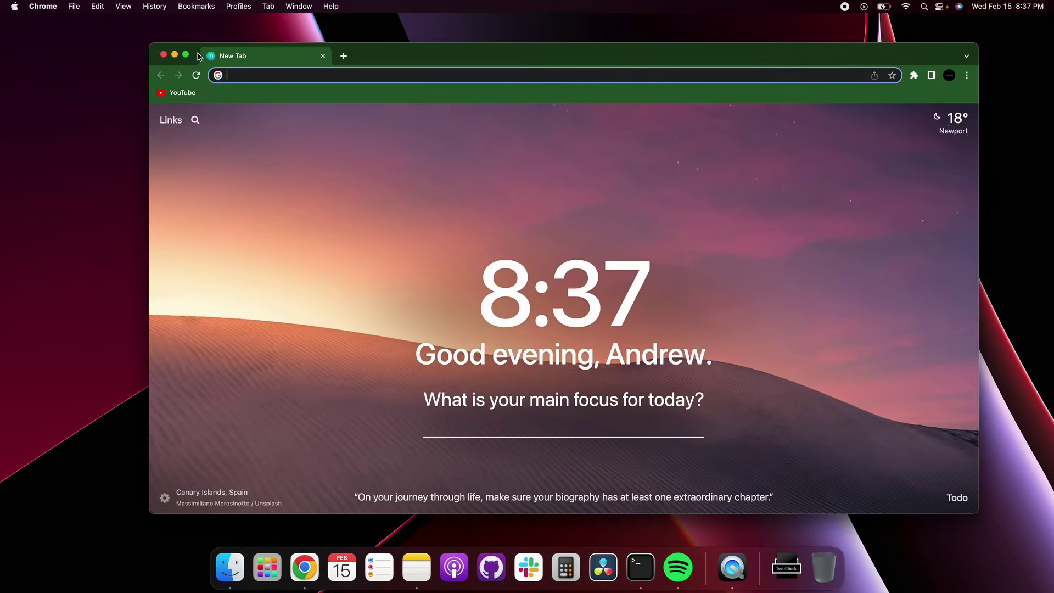
left_click(187, 55)
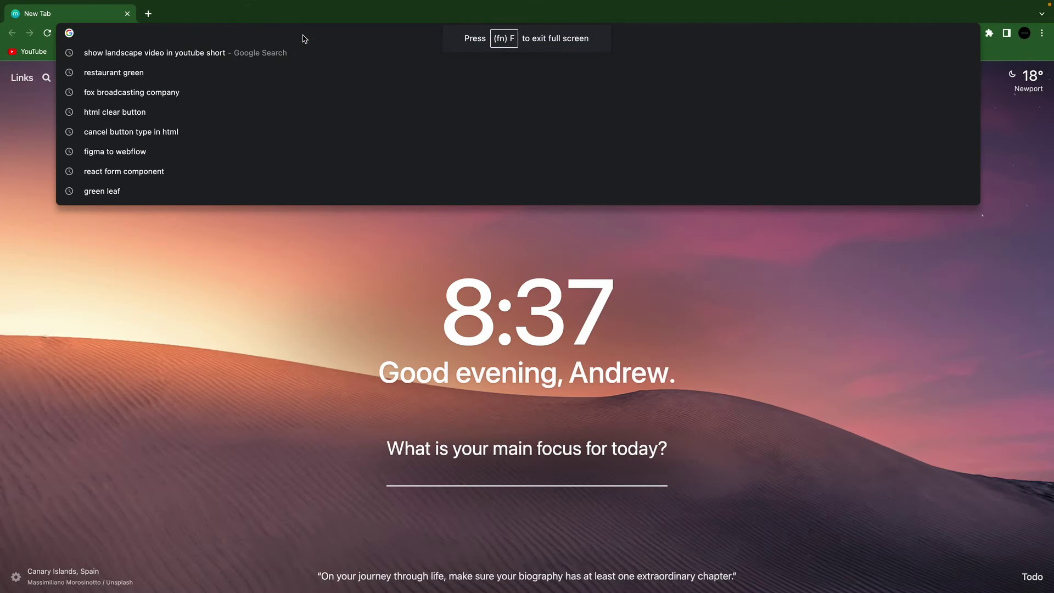
type("mysql")
key("Return")
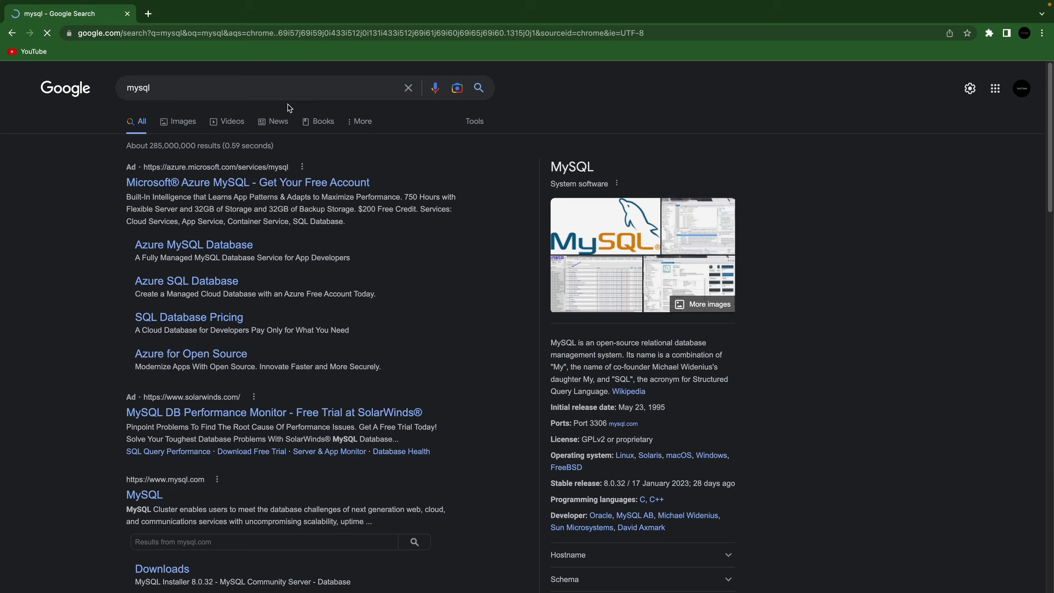
scroll(366, 287, "down", 2)
scroll(367, 287, "down", 3)
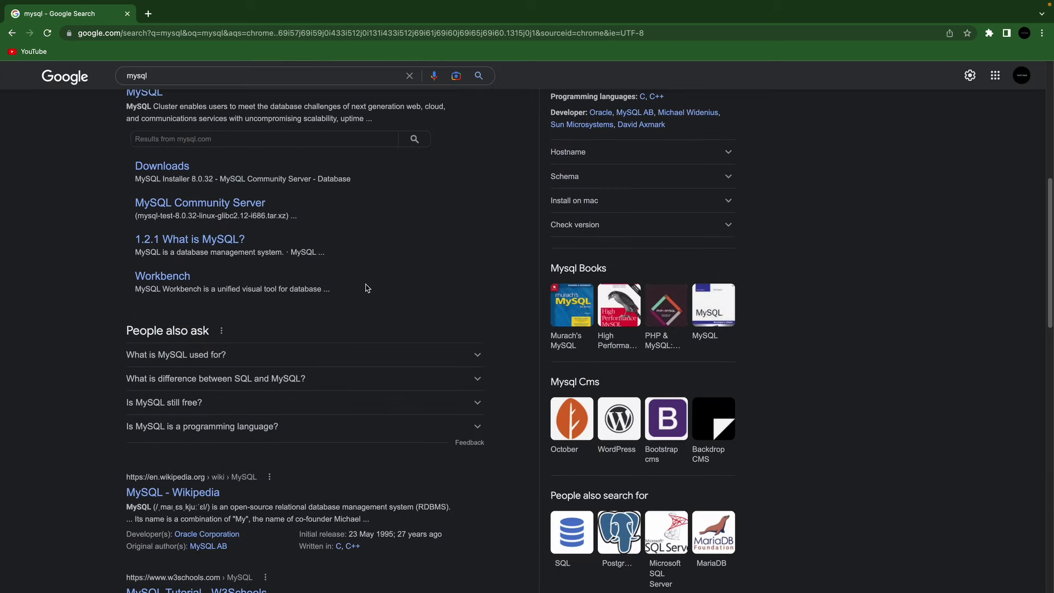
- Go from the MySQL Downloads result through MySQL Community (GPL) Downloads to MySQL Community Server
left_click(180, 168)
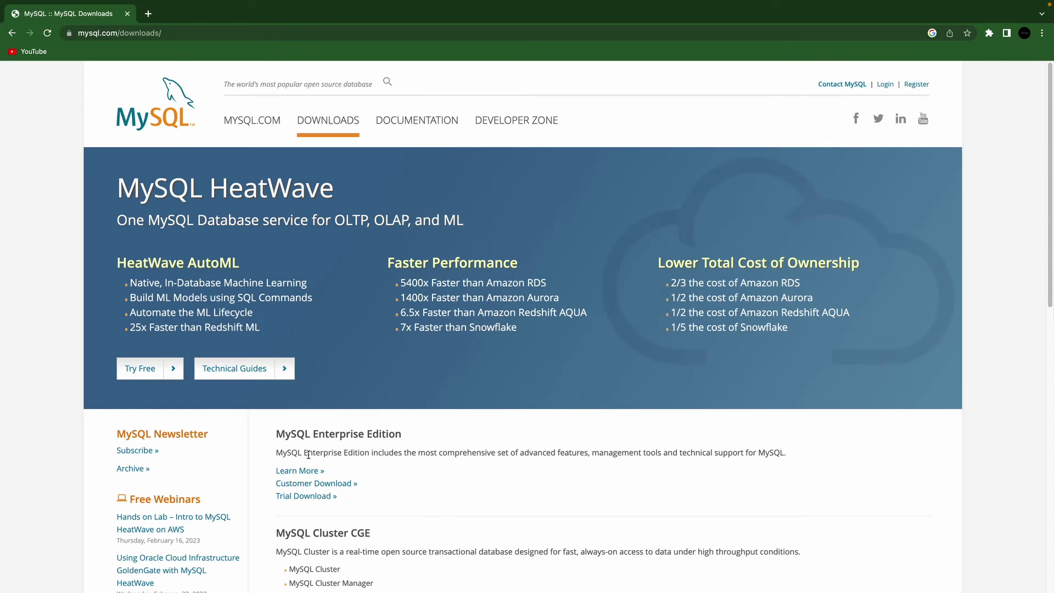
scroll(413, 505, "down", 4)
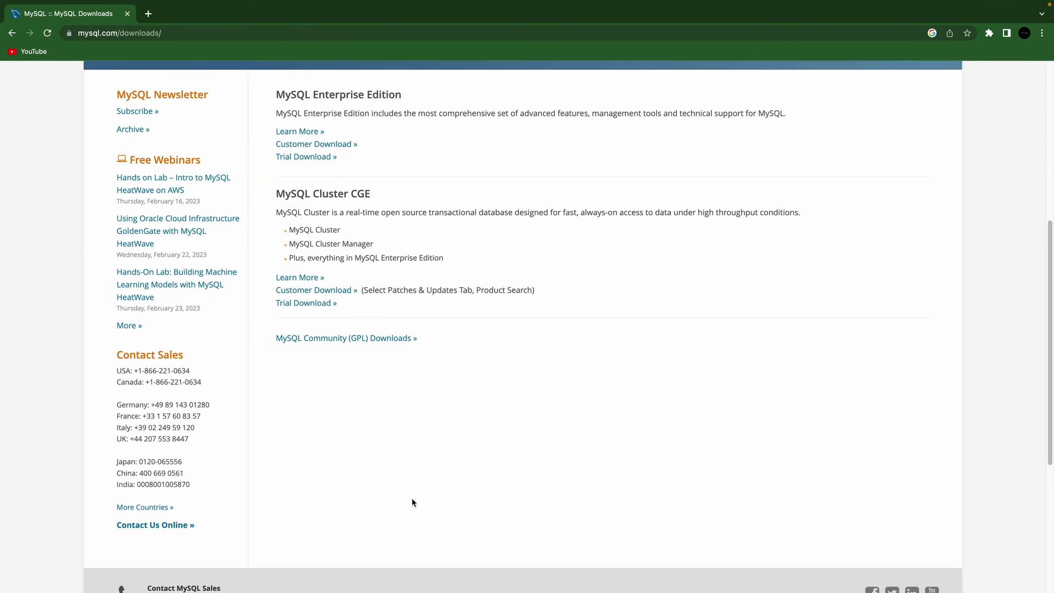
left_click(337, 339)
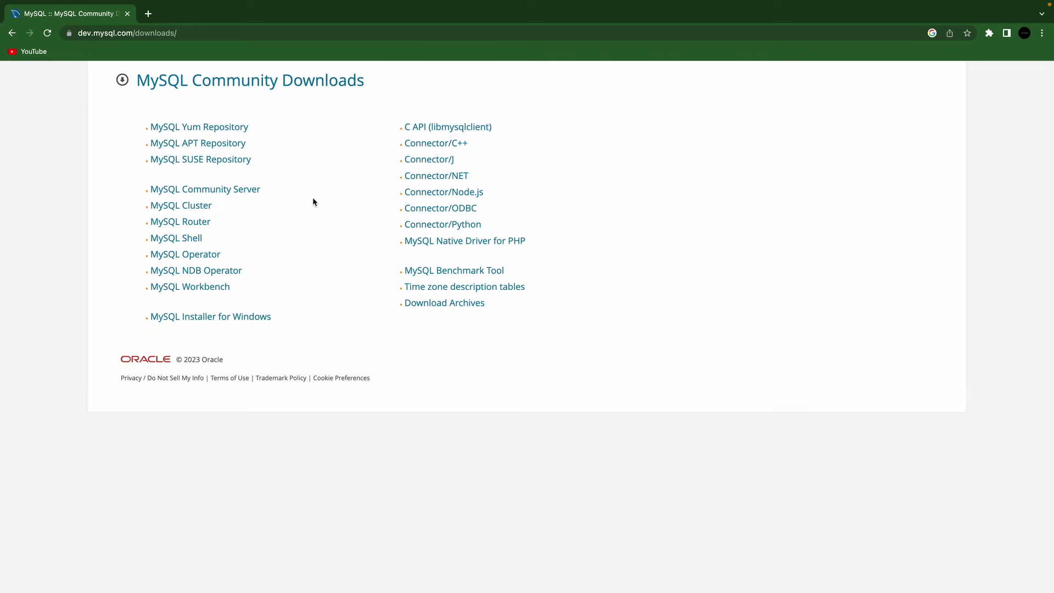
left_click(225, 189)
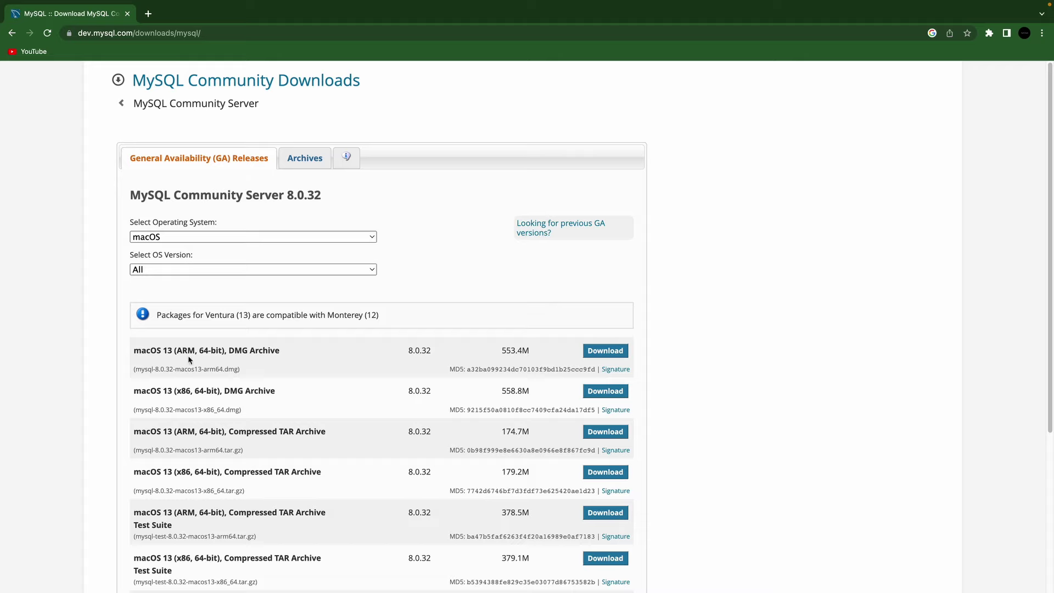
- Download the macOS ARM 64-bit DMG Archive without logging in and open the disk image
left_click(626, 353)
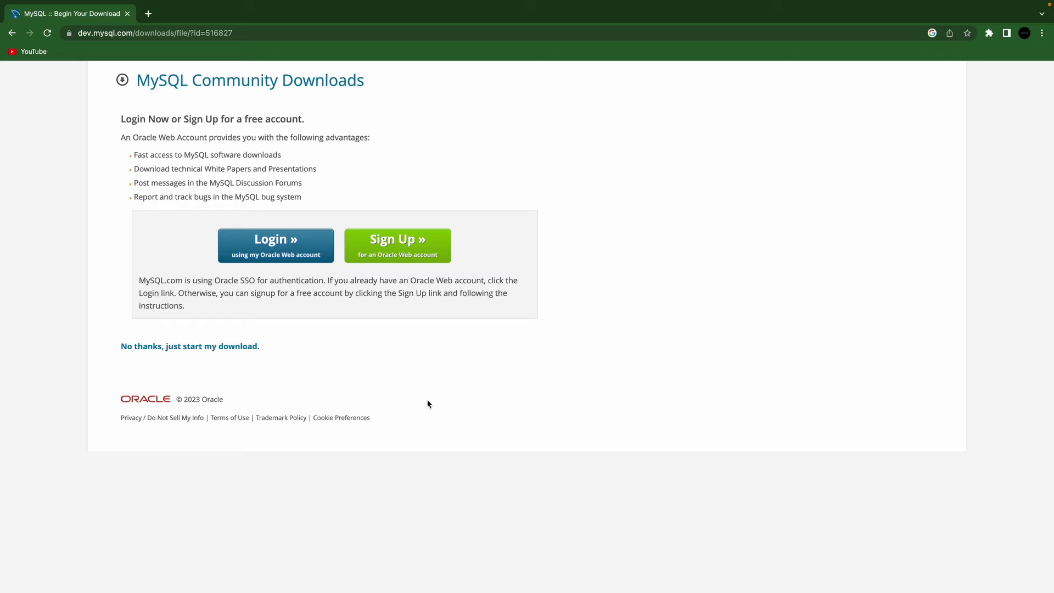
left_click(198, 348)
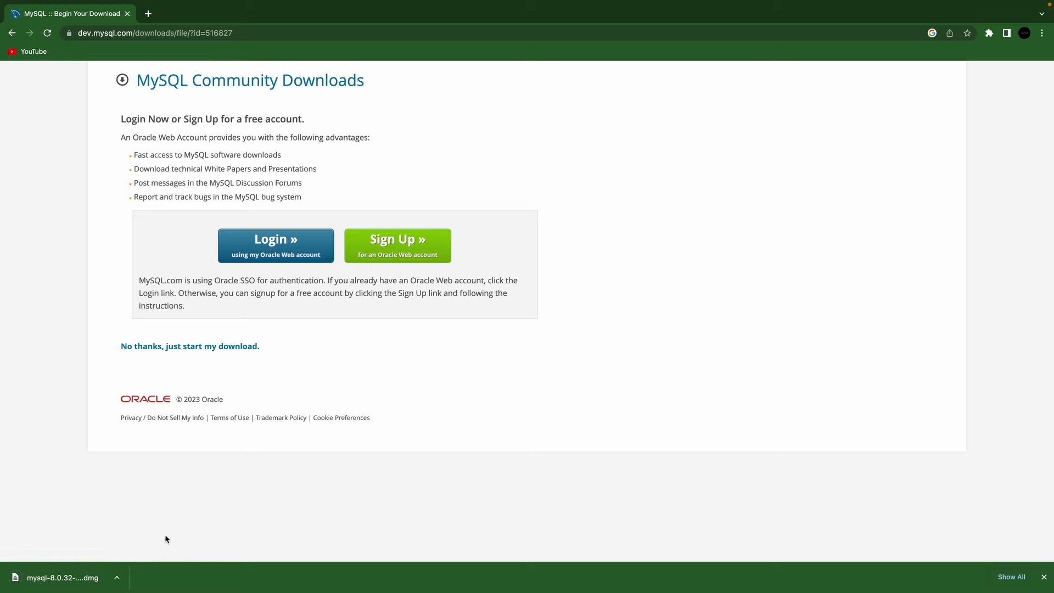
left_click(81, 583)
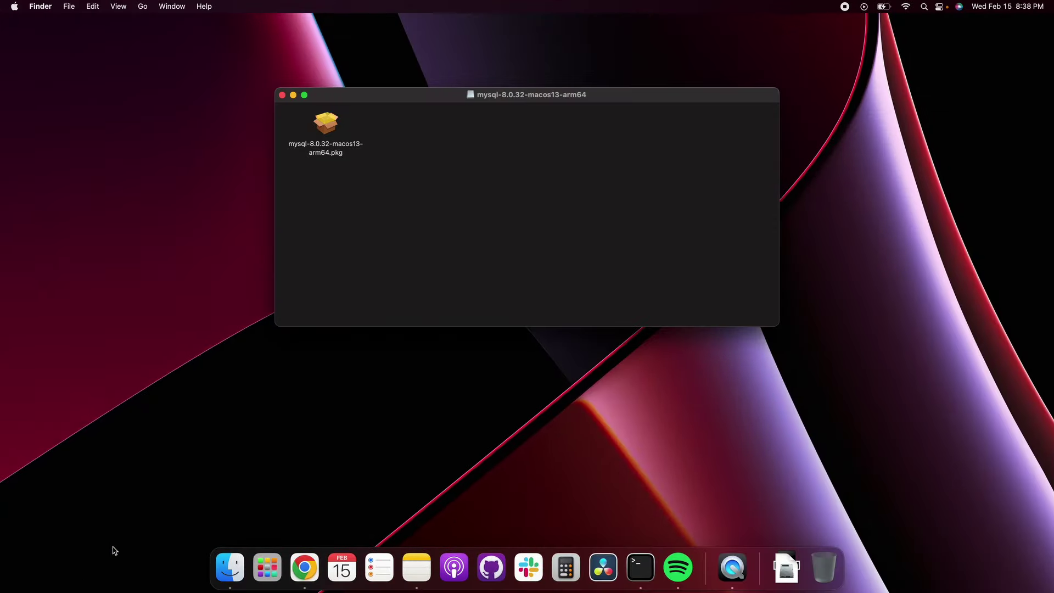
- Run the MySQL 8.0.32 package, allow its installation check, and agree to the software license
double_click(327, 130)
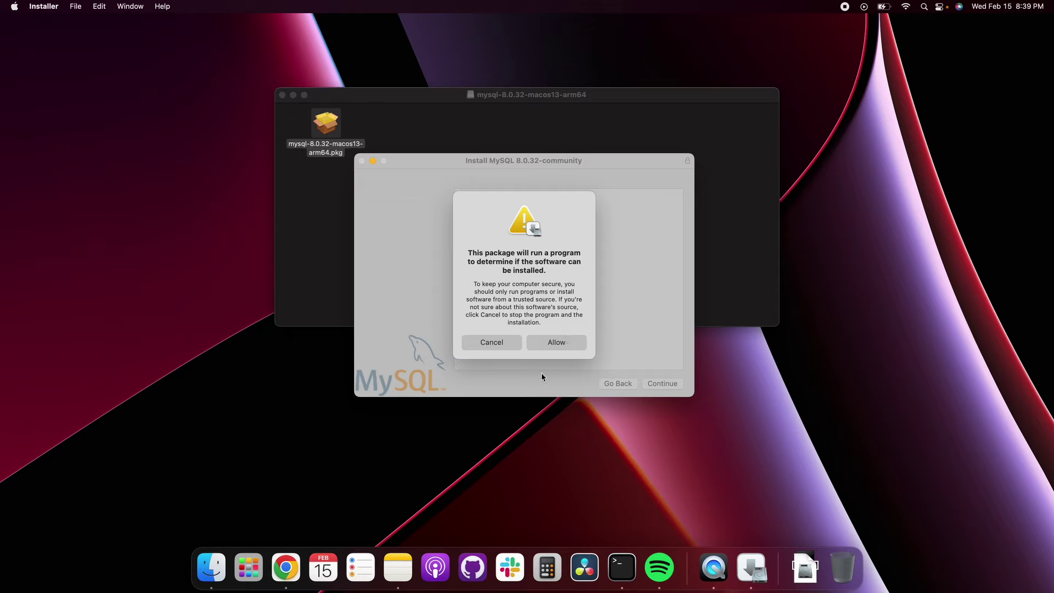
left_click(560, 345)
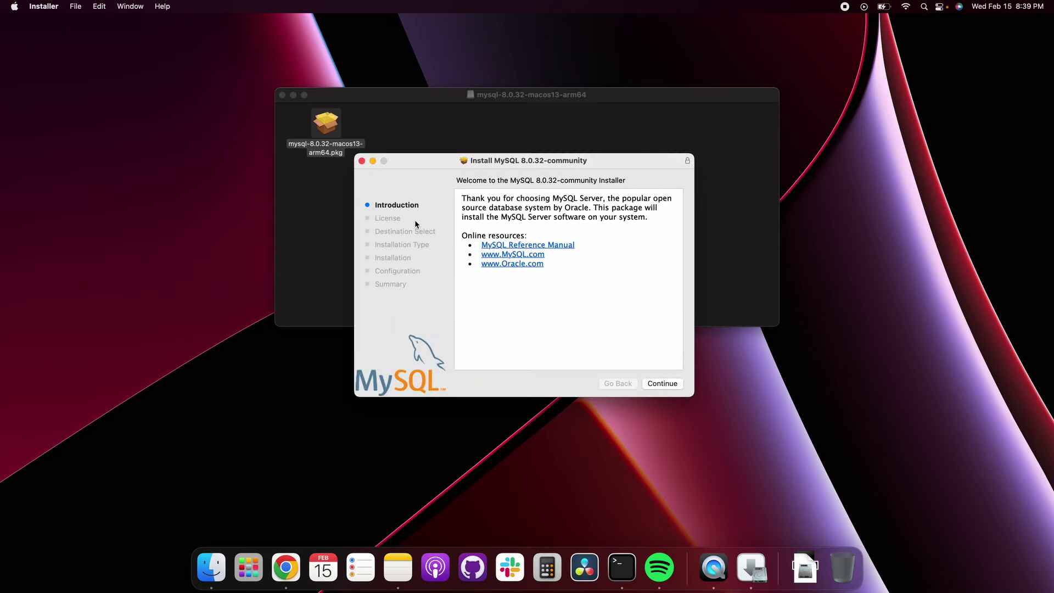
left_click(678, 385)
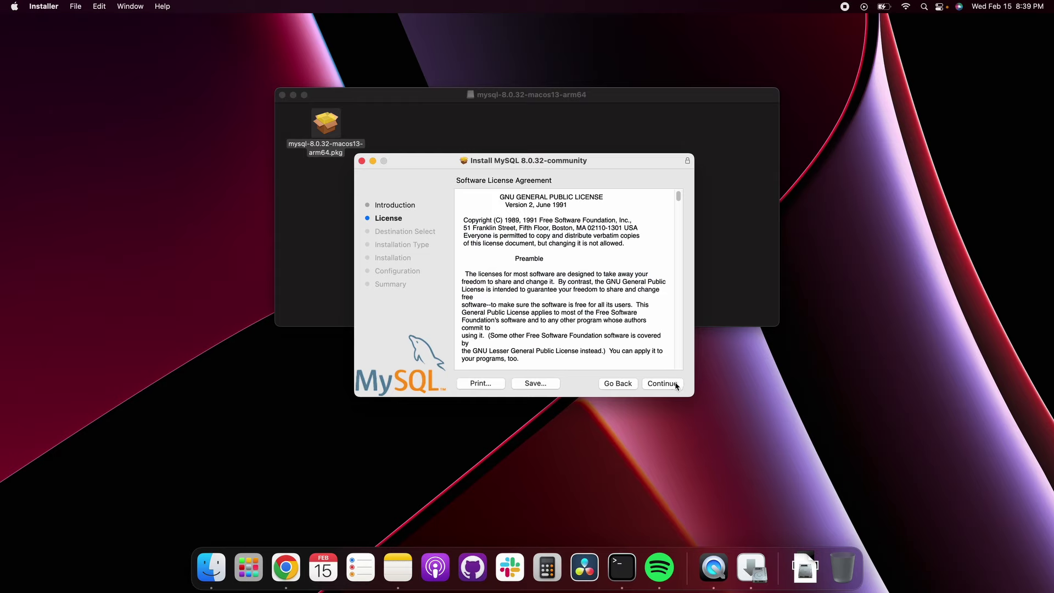
left_click(676, 386)
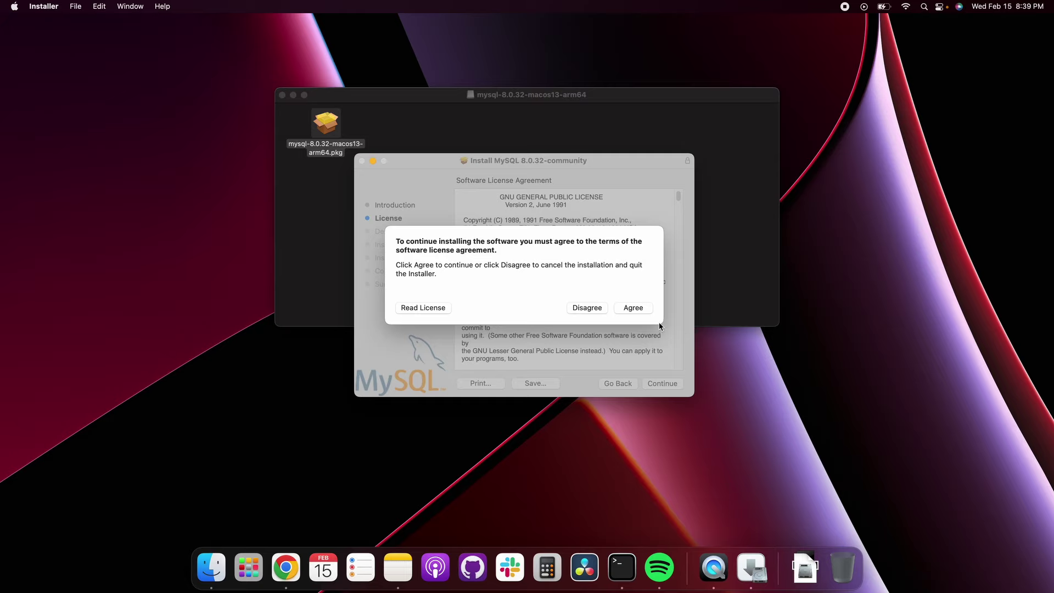
left_click(639, 308)
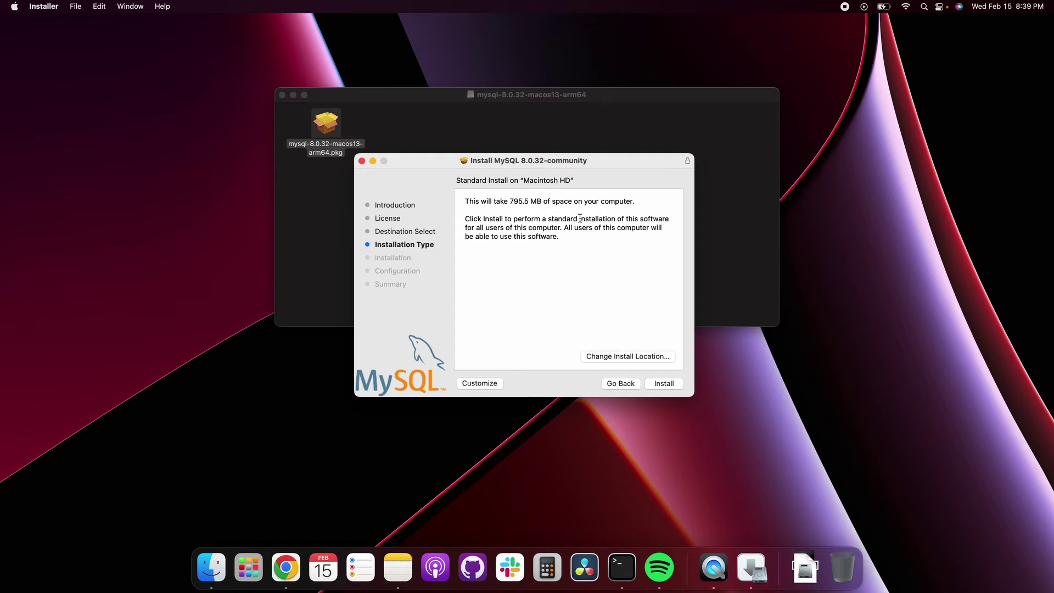
- Start the standard install and authorize it with the macOS admin password
left_click(671, 382)
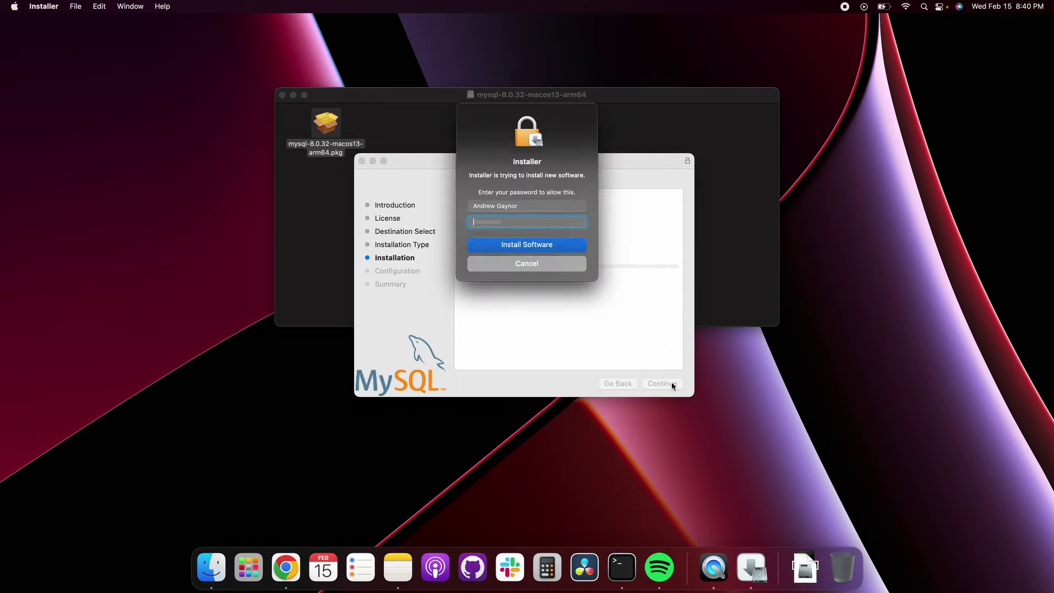
type("•••••••")
type("•••")
key("Return")
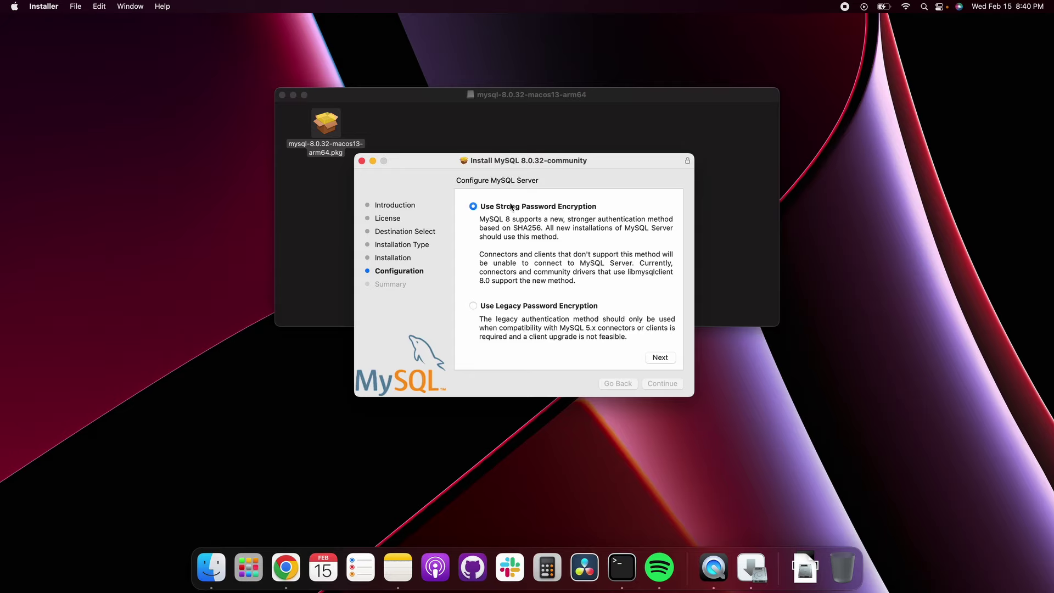
- Keep Strong Password Encryption, set a root password, and approve database setup with the admin password
left_click(664, 360)
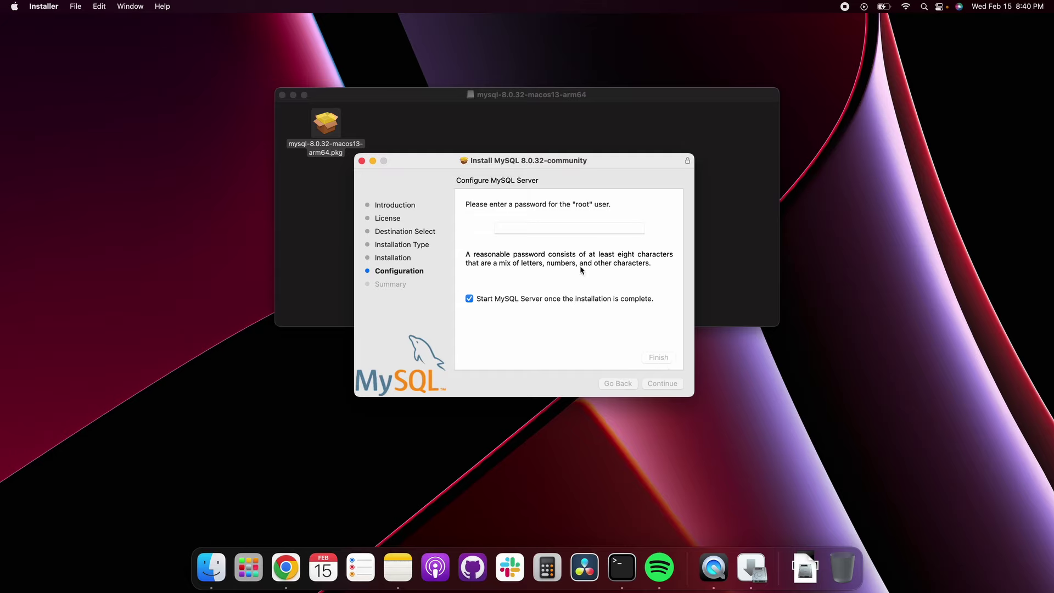
left_click(571, 229)
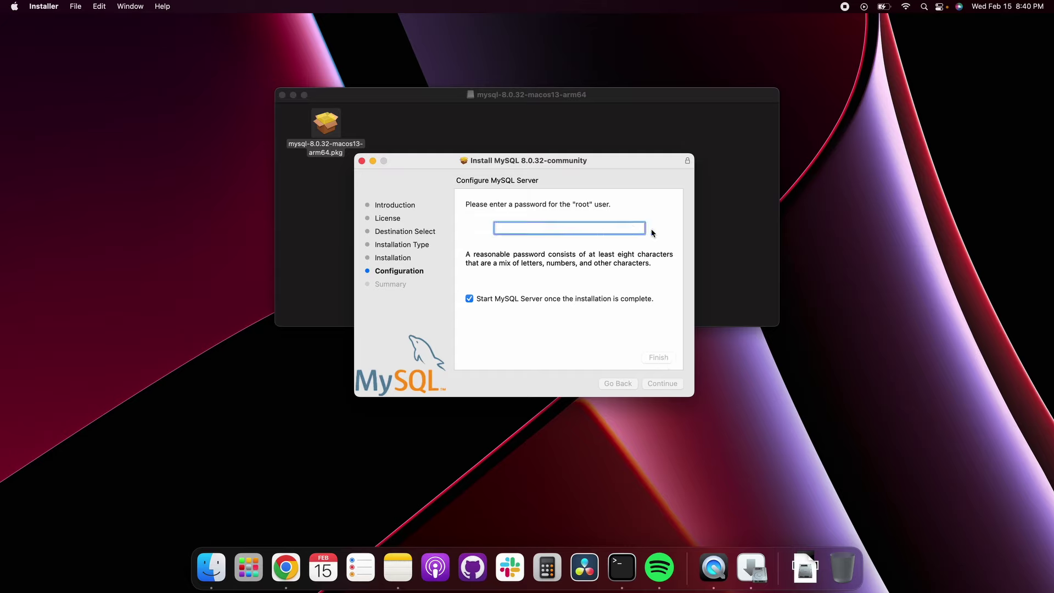
left_click(653, 363)
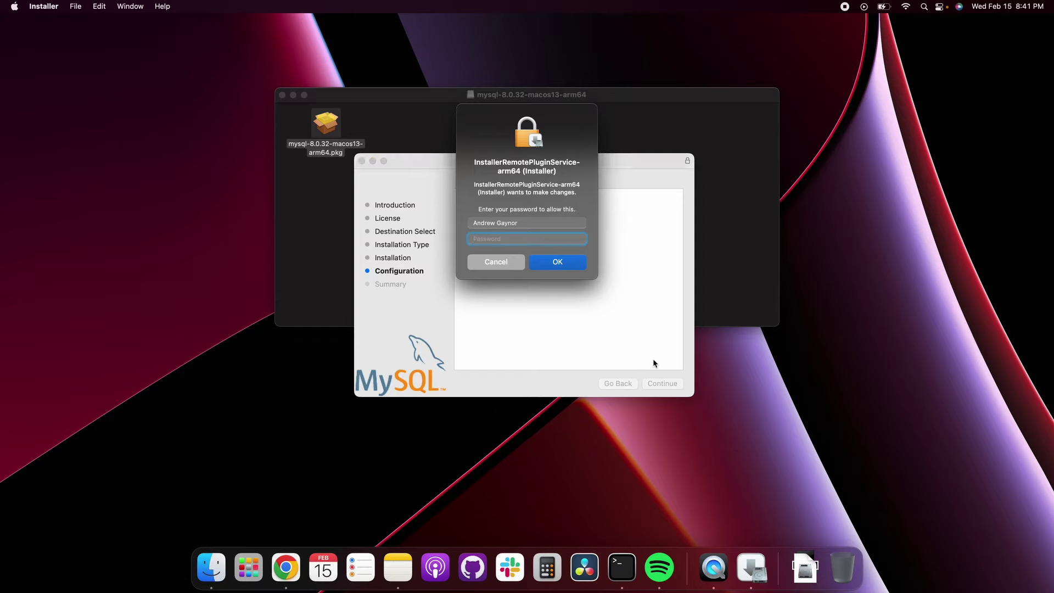
type("pas")
type("word")
key("Return")
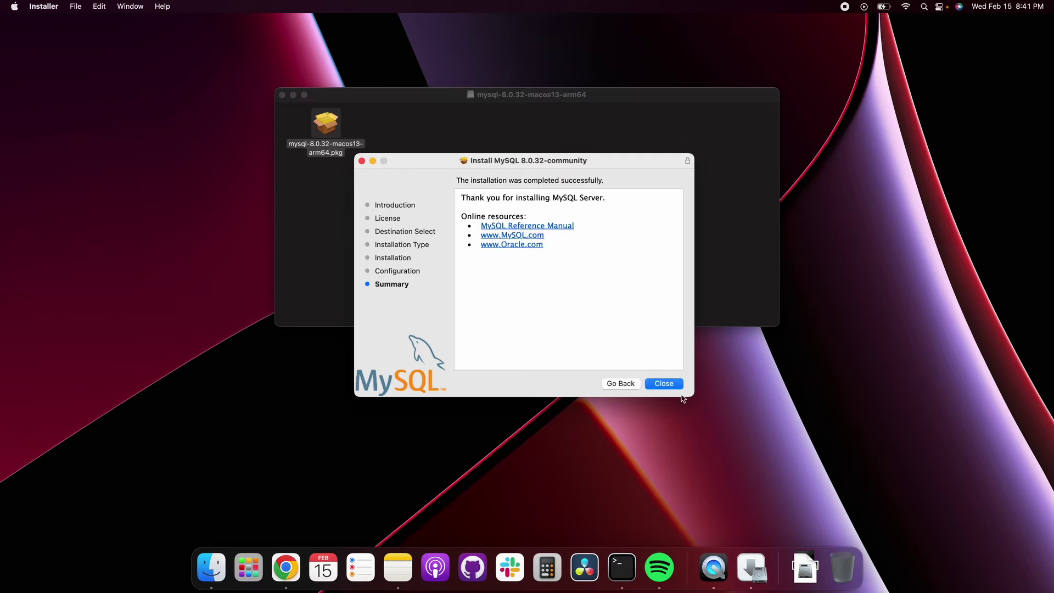
- Close the installer, move its package to the Trash, and close the summary and Finder windows
left_click(661, 381)
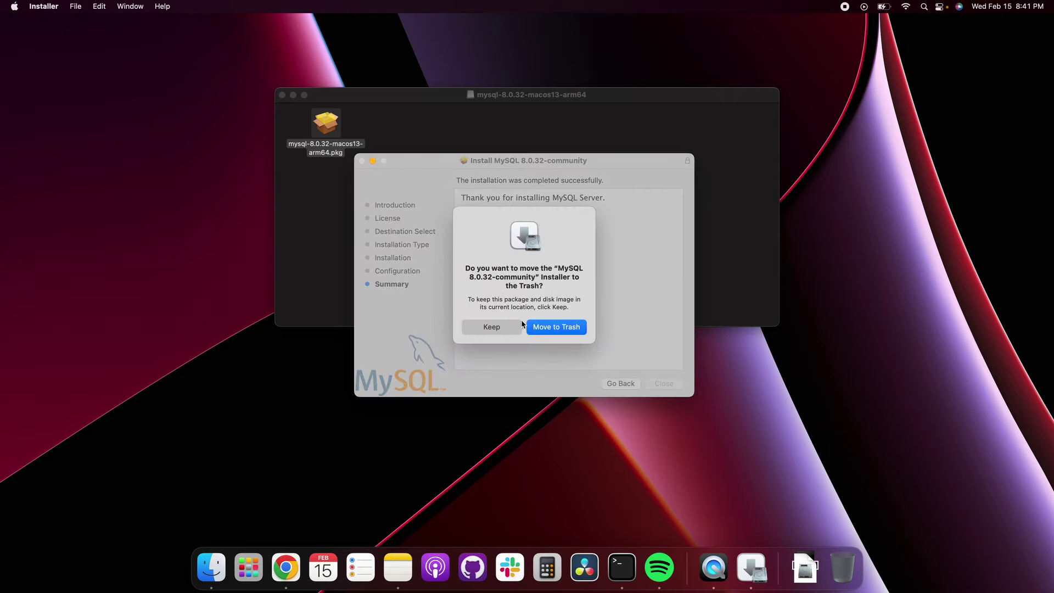
left_click(560, 328)
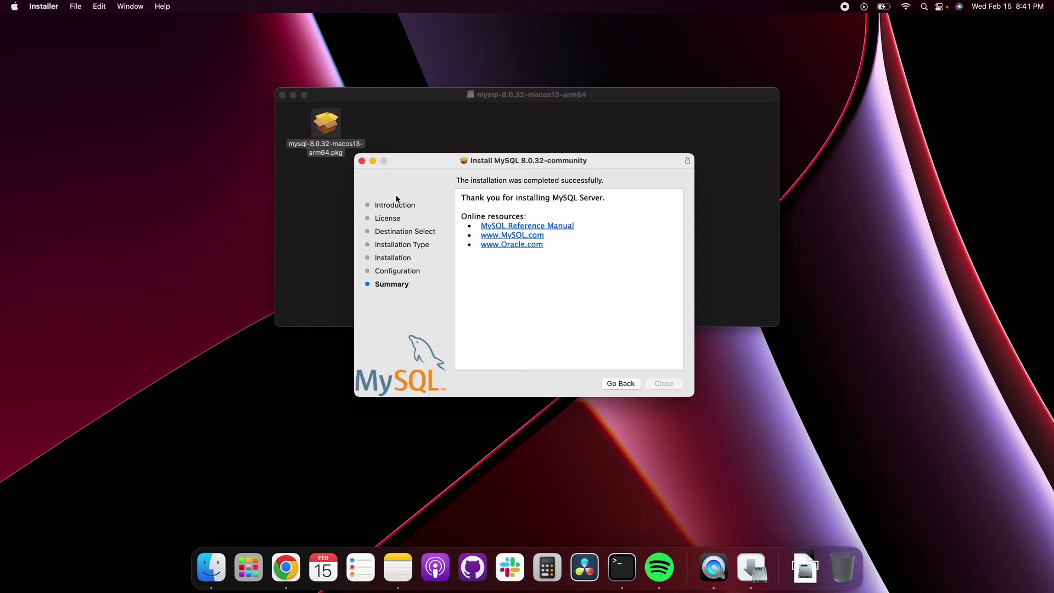
left_click(361, 161)
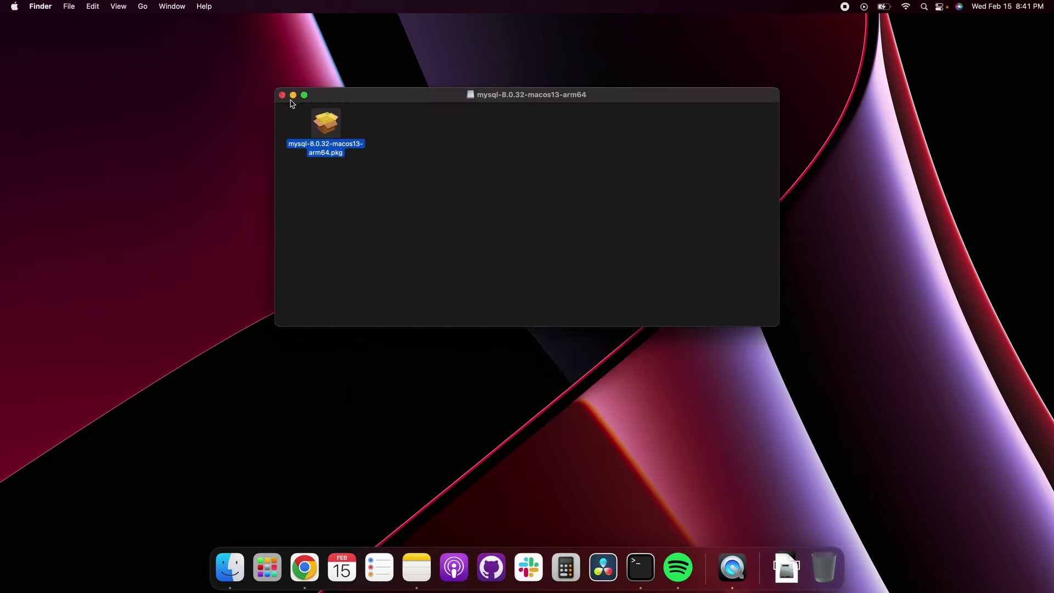
left_click(283, 96)
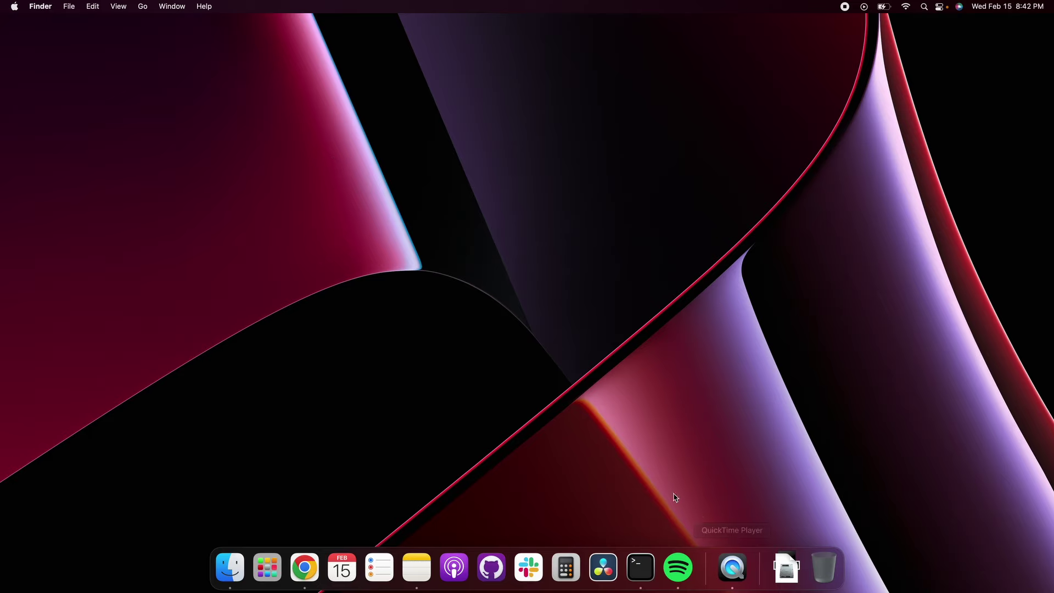
- Open System Preferences from Spotlight and show the MySQL pane with 8.0.32-arm64 running
key("super+space")
type("quick")
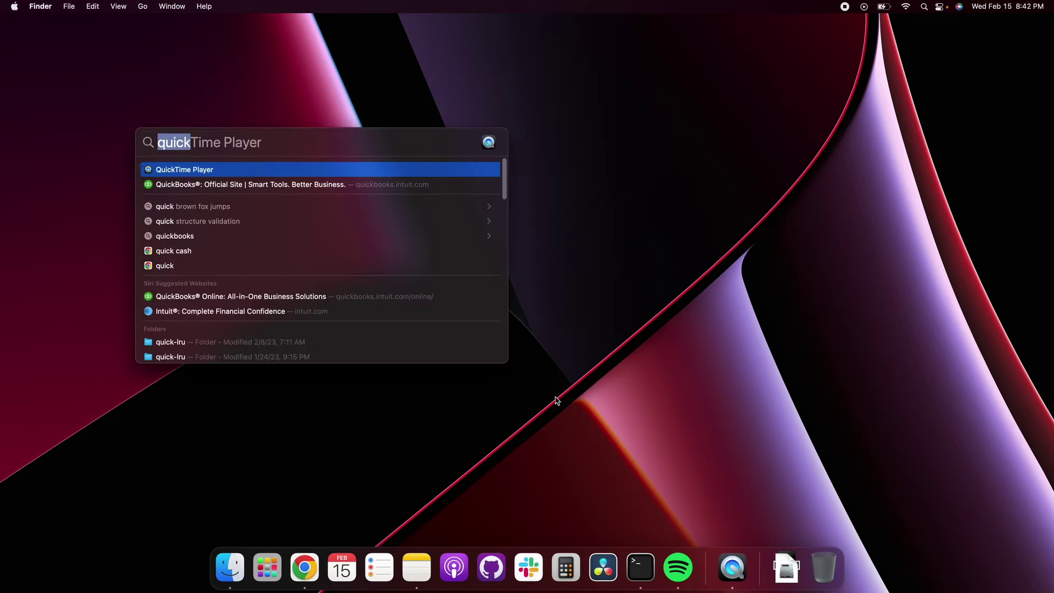
type("sys")
key("Return")
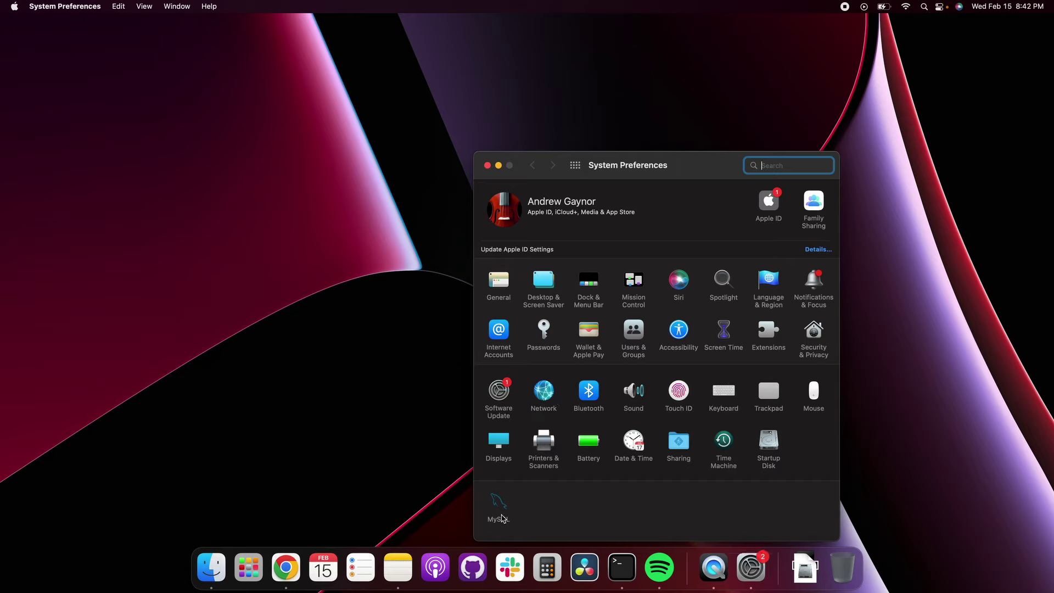
left_click(498, 506)
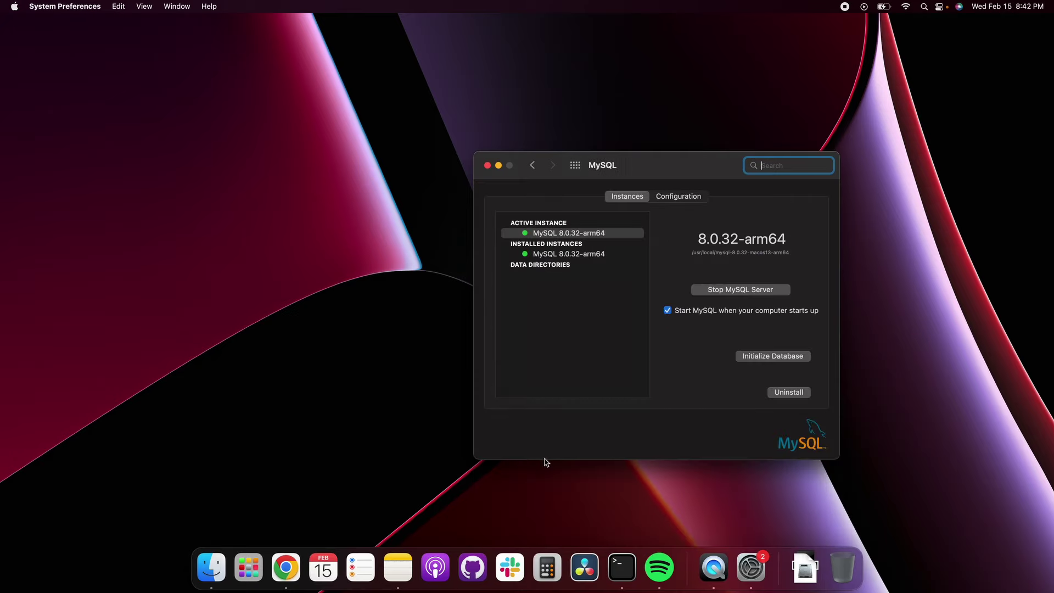